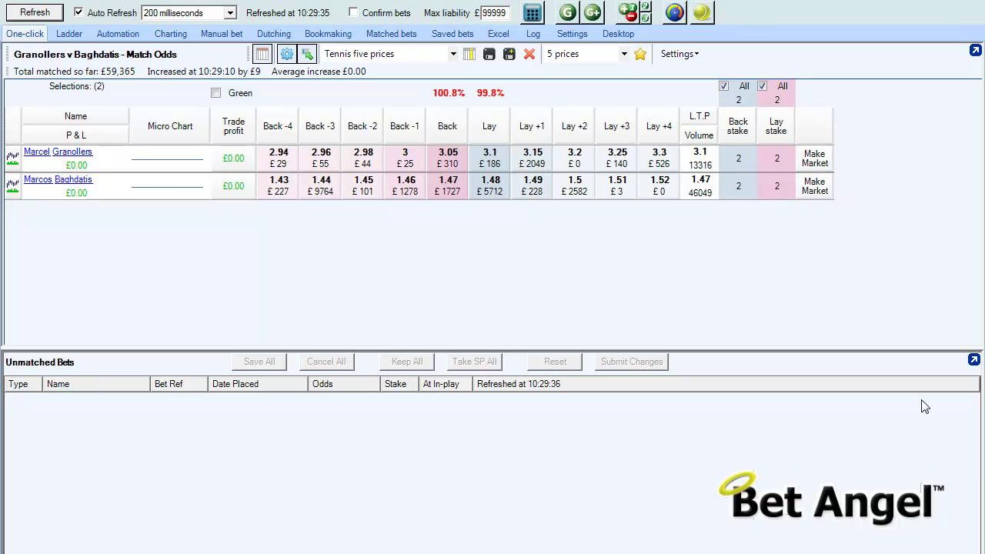
Open the Tennis Trader for the Granollers v Baghdatis match and calibrate it with the market odds type Winning Match
click(711, 18)
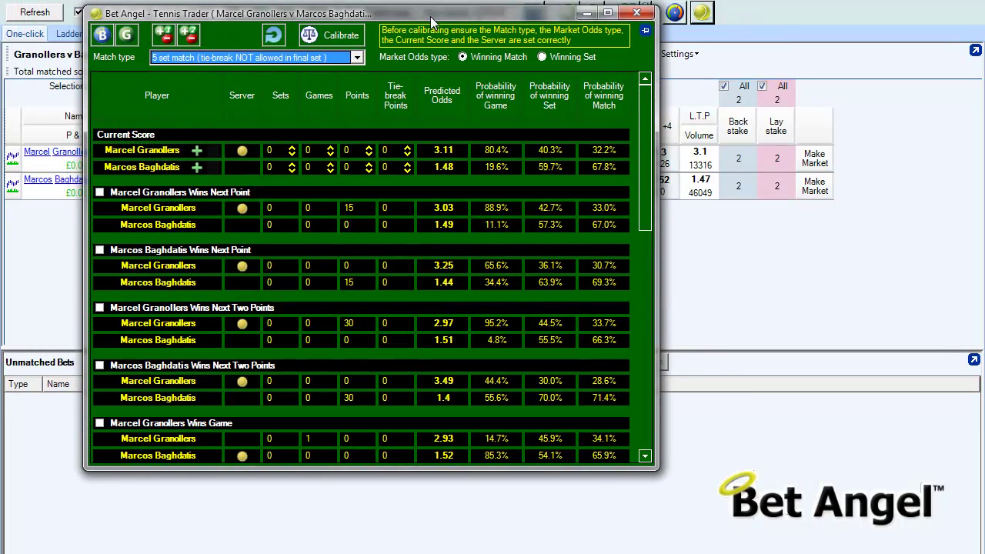
drag(431, 21, 480, 23)
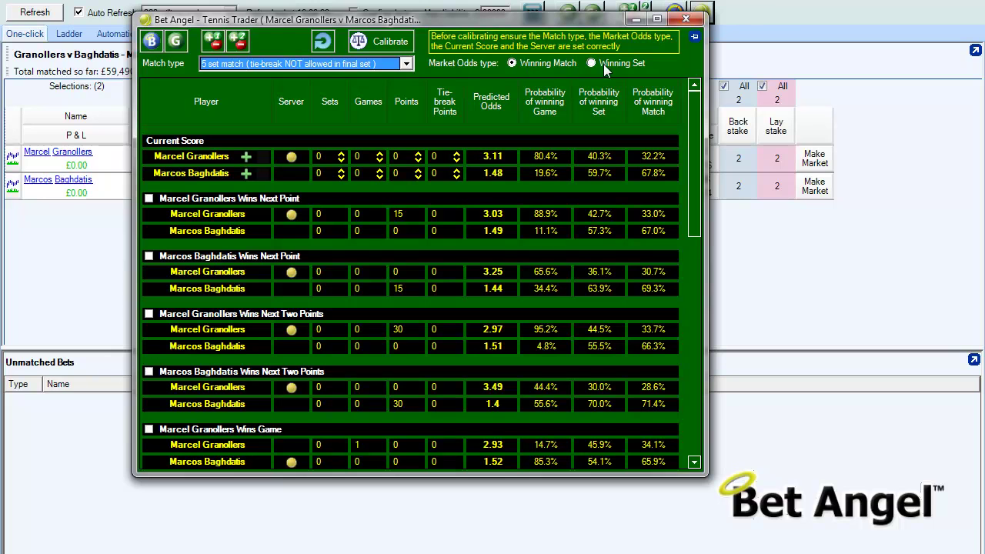
click(529, 63)
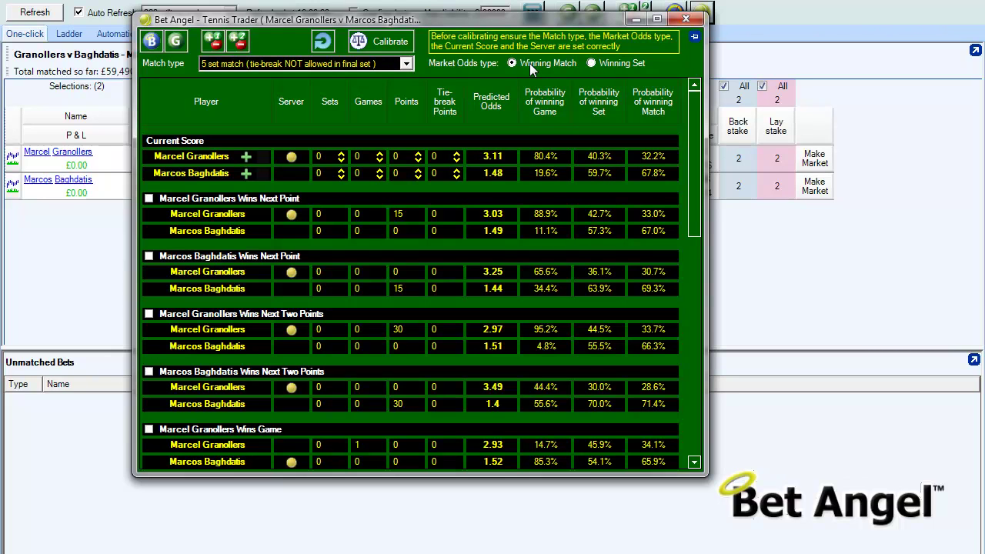
click(391, 50)
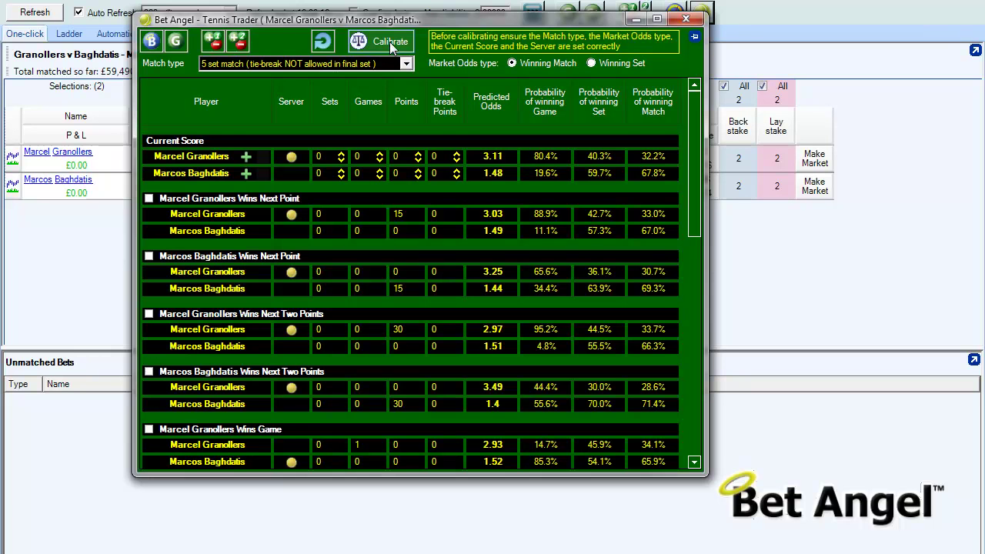
drag(405, 20, 404, 212)
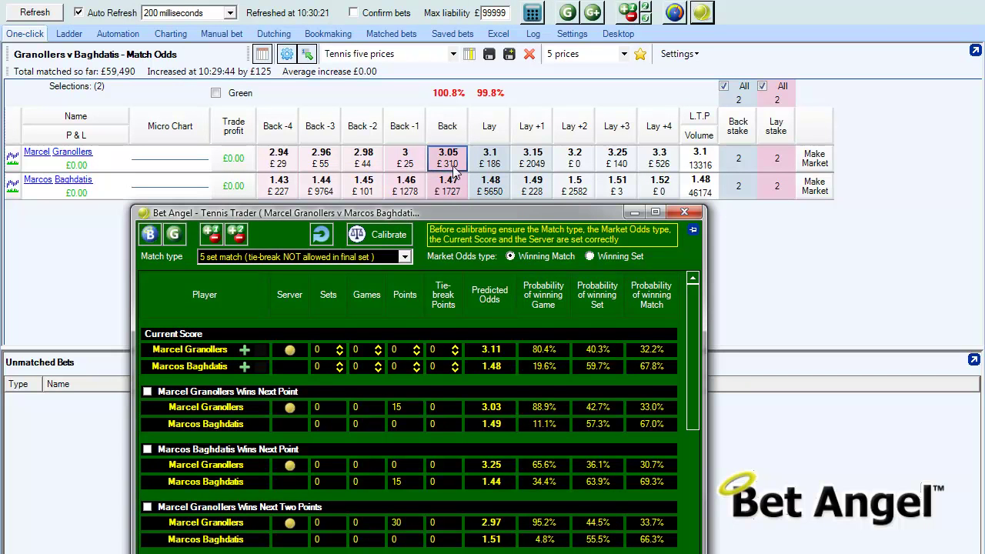
drag(455, 213, 457, 33)
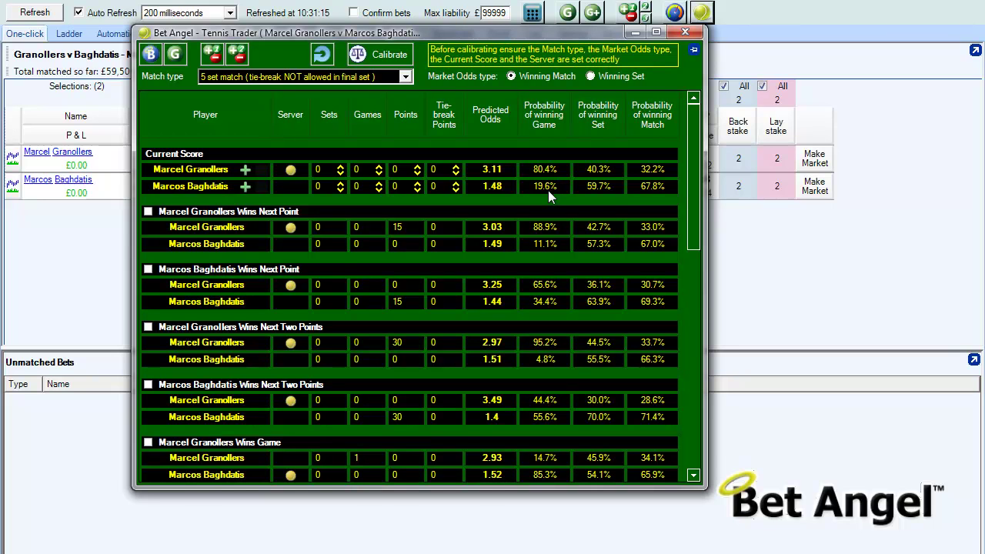
Set Marcos Baghdatis as the server and the match type to 5 set match (tie-break NOT allowed in final set)
click(294, 190)
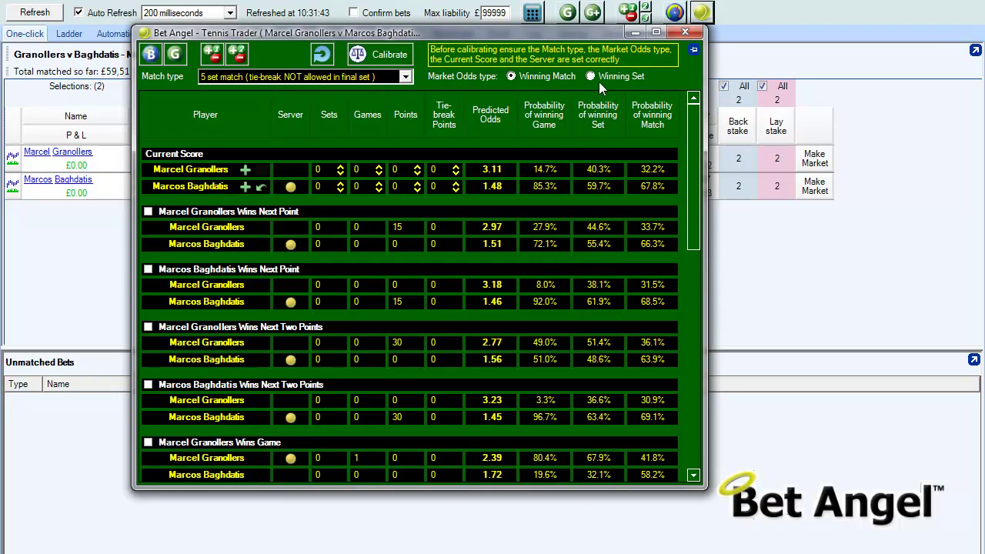
click(406, 77)
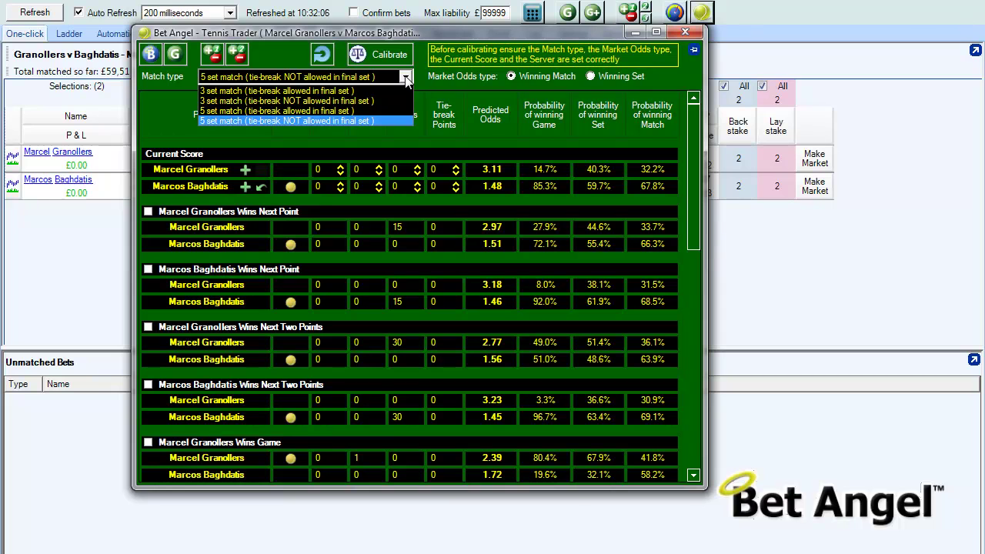
click(382, 120)
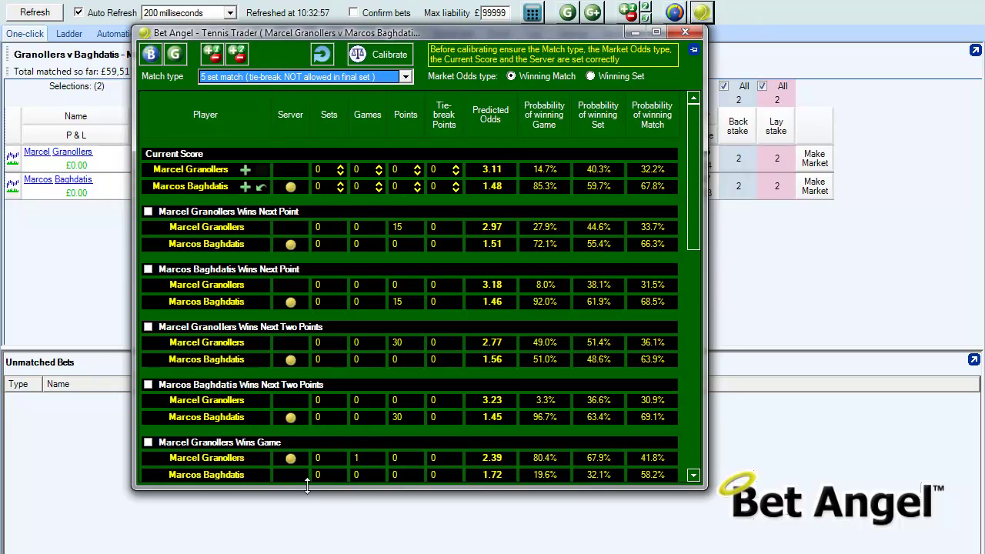
Mark the Marcos Baghdatis Wins Game and Marcel Granollers Wins Game scenarios, and shrink the Tennis Trader window below the market prices
drag(307, 491, 308, 550)
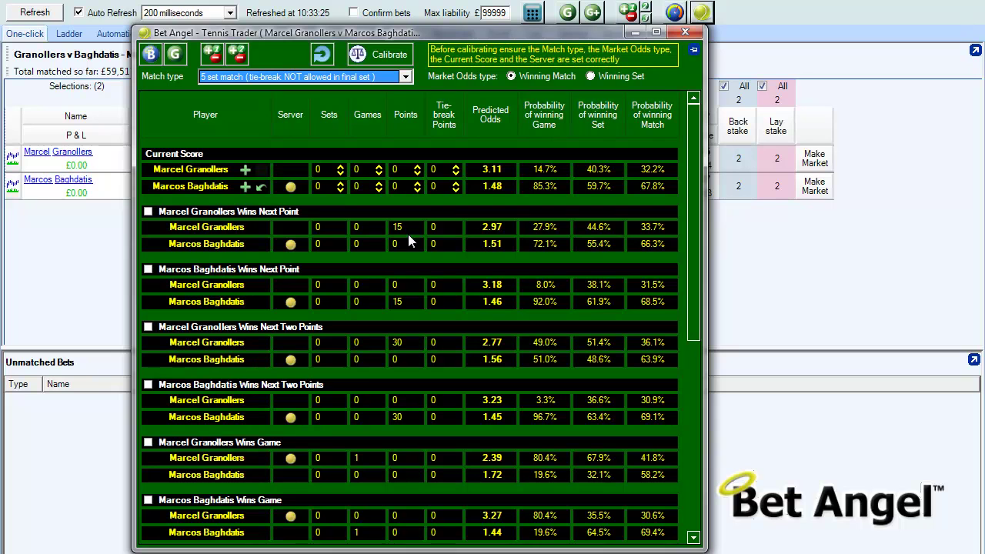
click(287, 187)
click(287, 186)
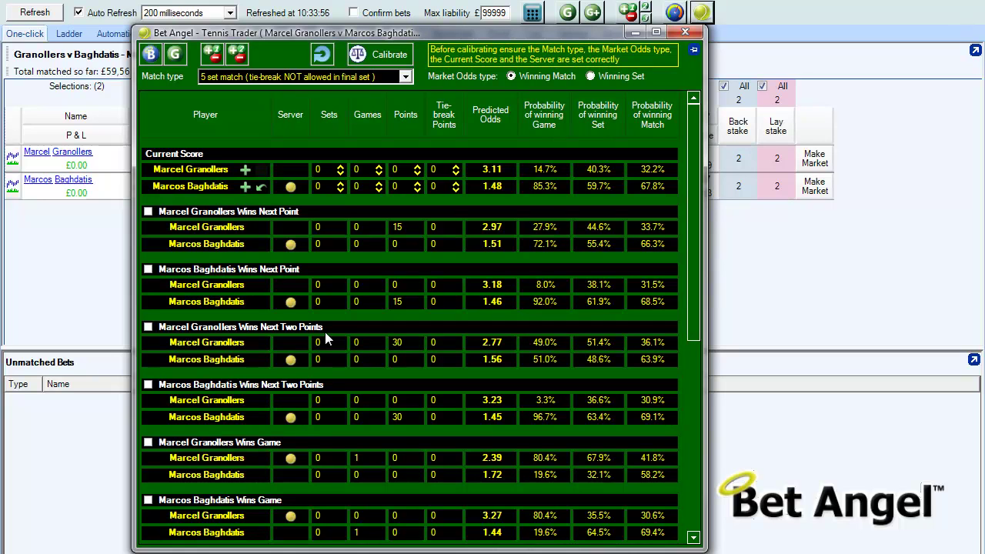
drag(694, 265, 698, 466)
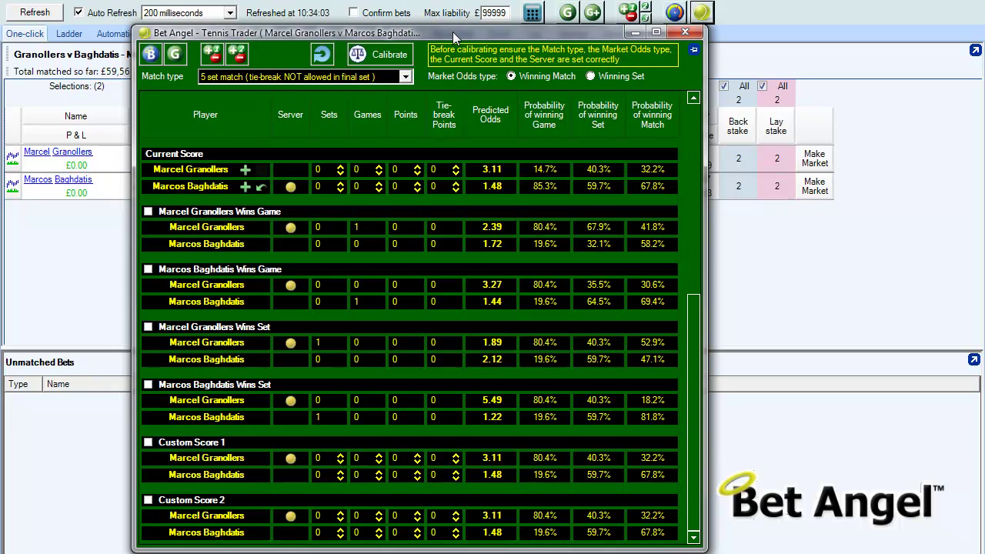
drag(452, 31, 453, 26)
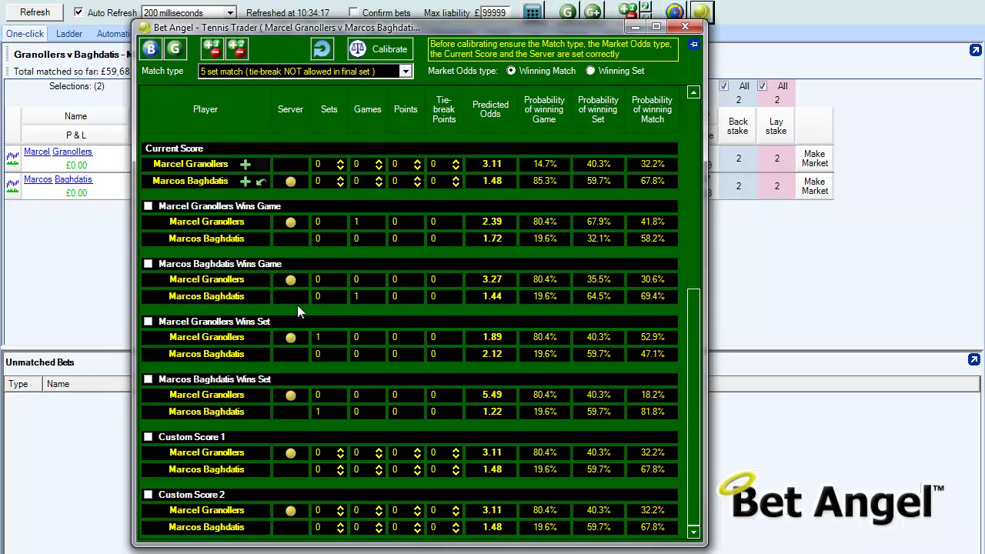
click(149, 264)
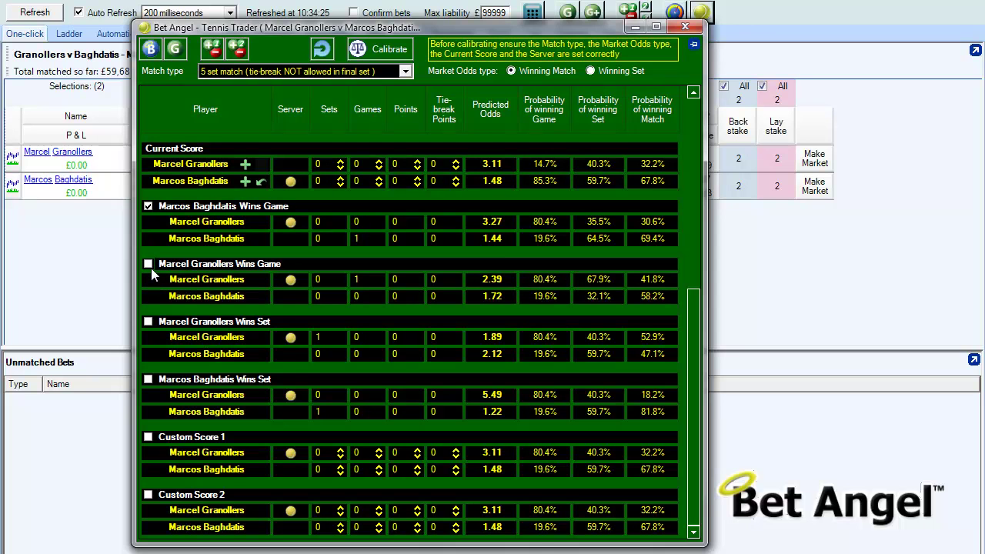
click(149, 264)
drag(687, 545, 693, 323)
drag(534, 31, 547, 220)
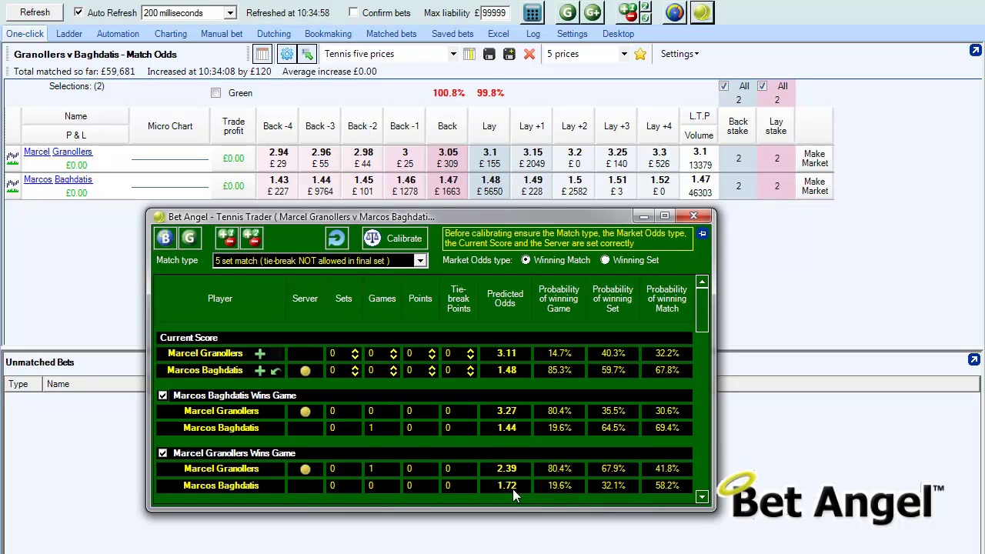
Set Marcel Granollers as the server and test a current score of 2 sets for Marcos Baghdatis before resetting it to 0
click(304, 353)
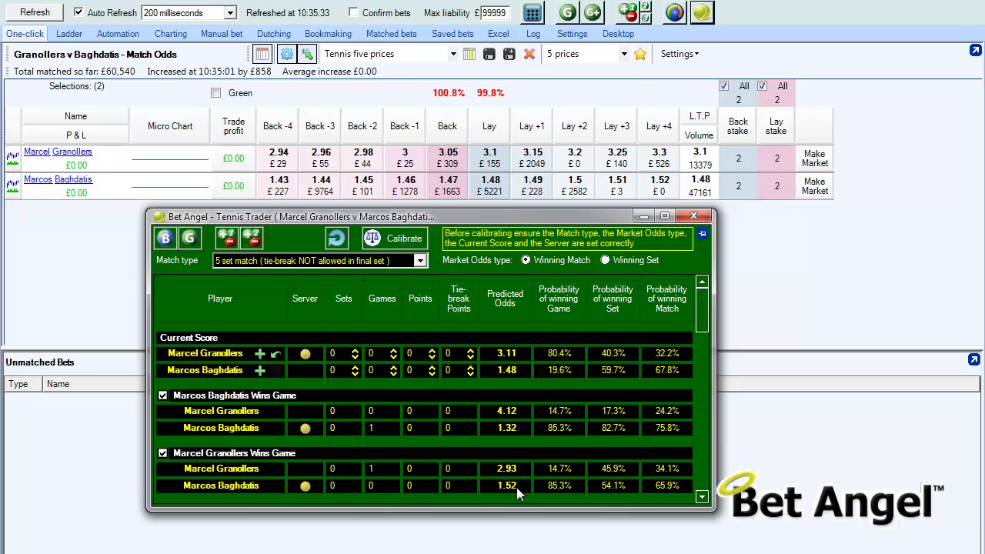
click(356, 369)
click(355, 369)
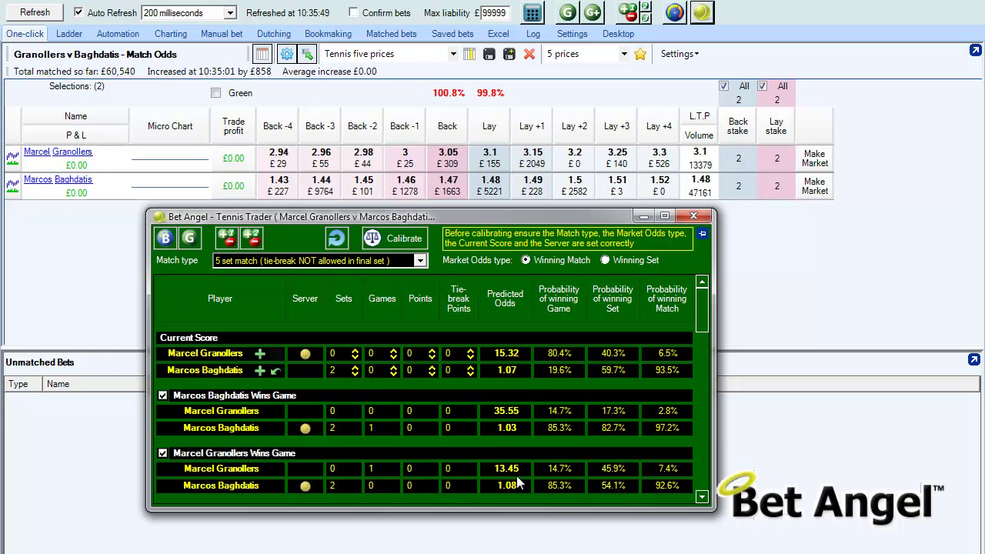
click(354, 374)
click(354, 374)
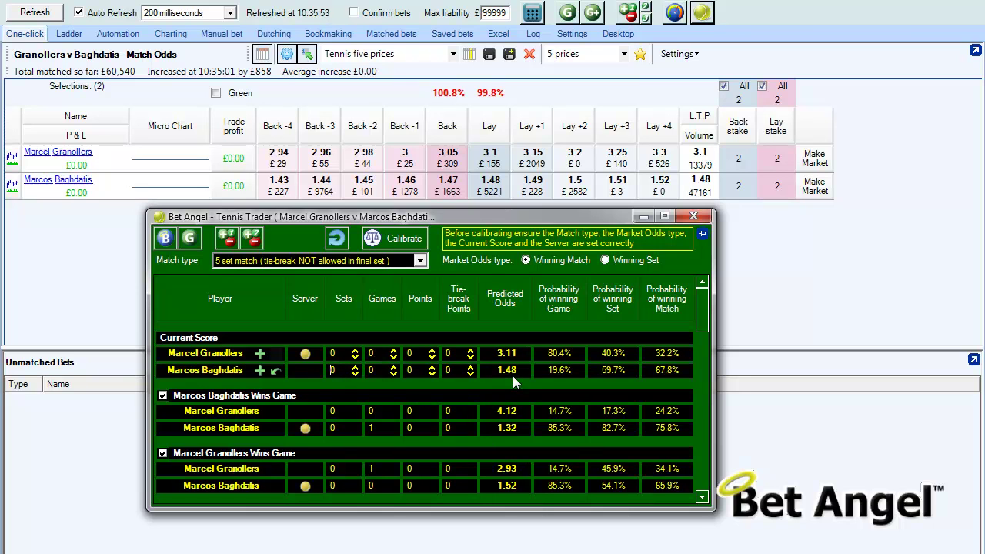
Test a one-set lead in the current score for each player in turn, returning the sets to 0
click(355, 367)
click(356, 374)
click(356, 350)
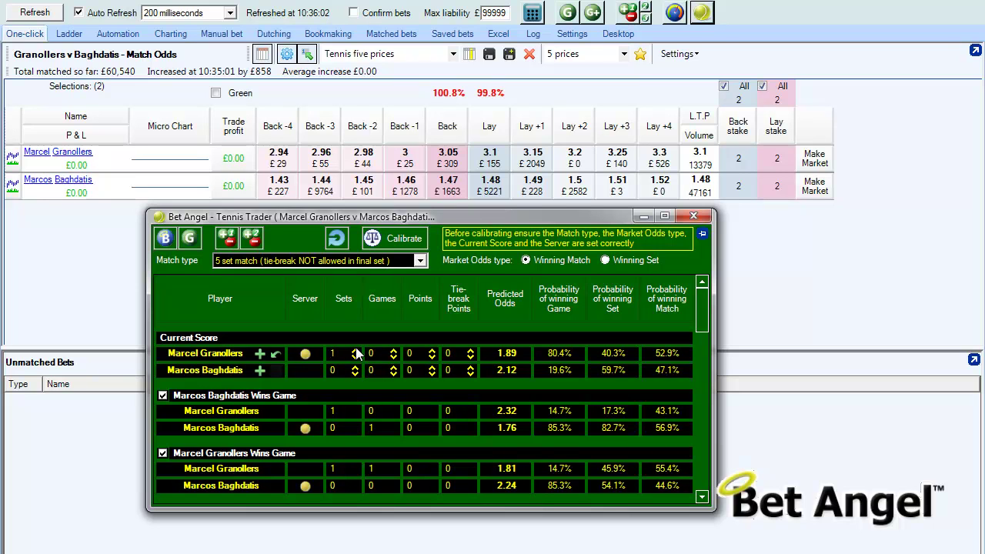
click(355, 356)
Set the games in the current score to 4 for both Marcel Granollers and Marcos Baghdatis
click(393, 350)
click(393, 350)
click(393, 368)
click(393, 368)
click(393, 368)
click(393, 368)
click(393, 350)
click(393, 350)
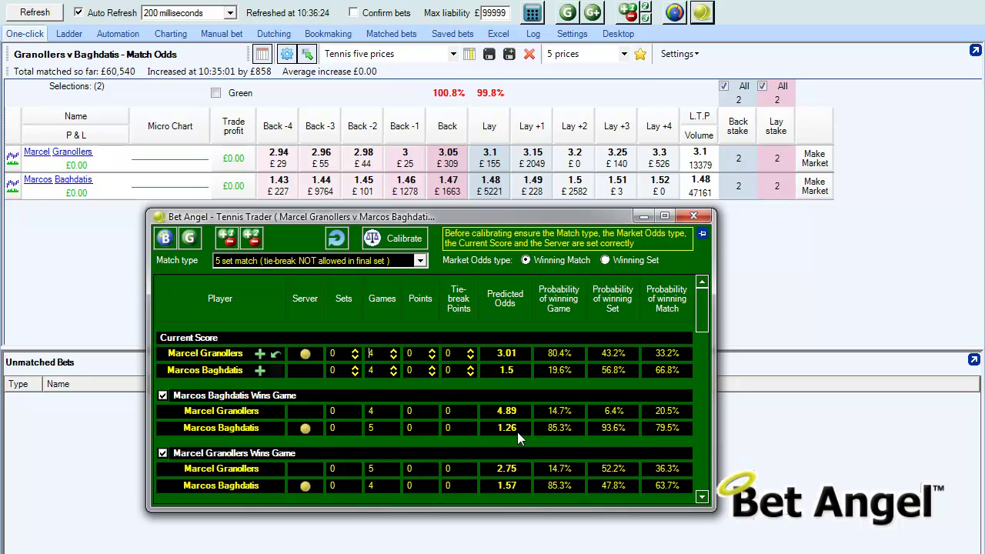
Test the current score with 1 set for each player, and return both set counts to 0
click(355, 350)
click(354, 366)
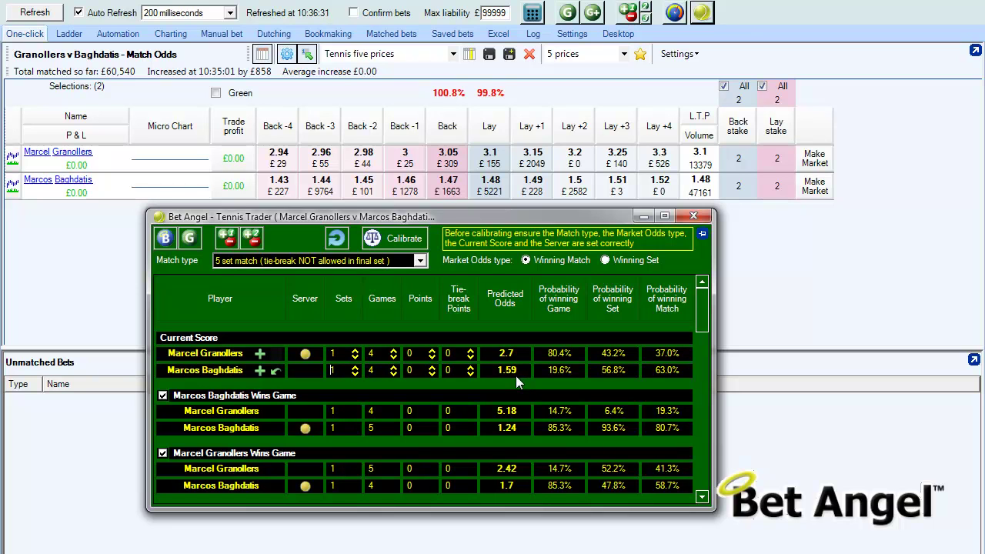
click(354, 374)
click(355, 356)
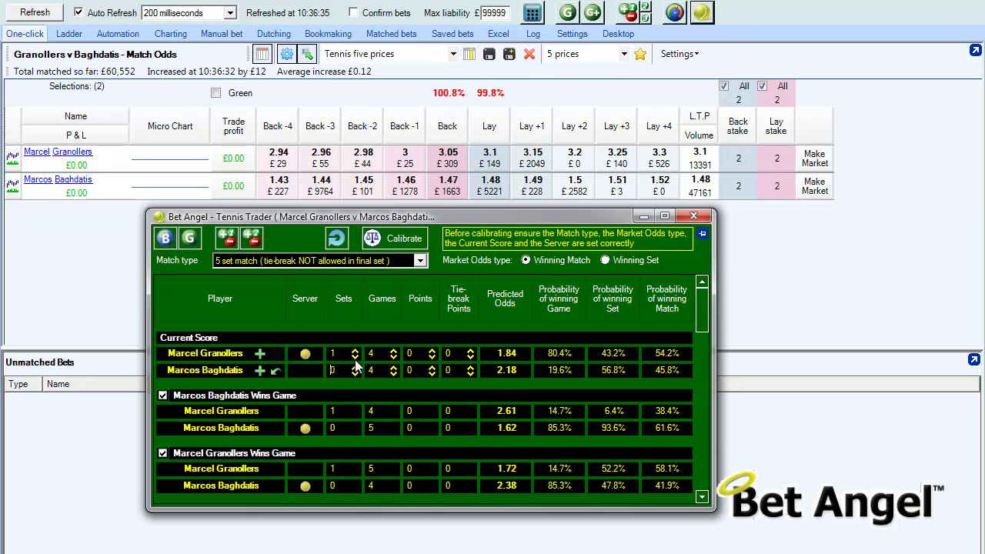
Reset the games in the current score to 0 for both players
click(394, 373)
click(394, 373)
click(394, 373)
click(394, 373)
click(393, 356)
click(394, 357)
click(394, 357)
click(393, 357)
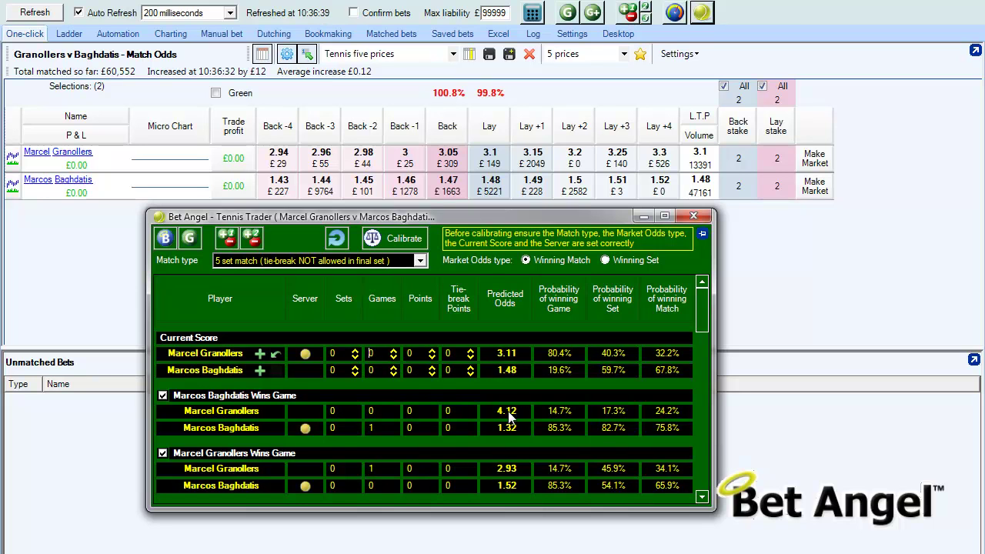